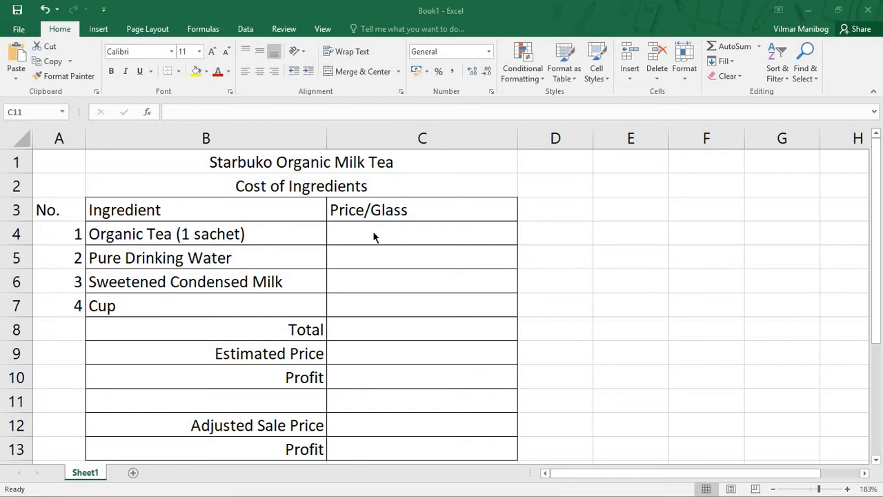
Step: Format cells C4:C13 of the Price/Glass column as Accounting with the English (Philippines) peso symbol
left_click(394, 425)
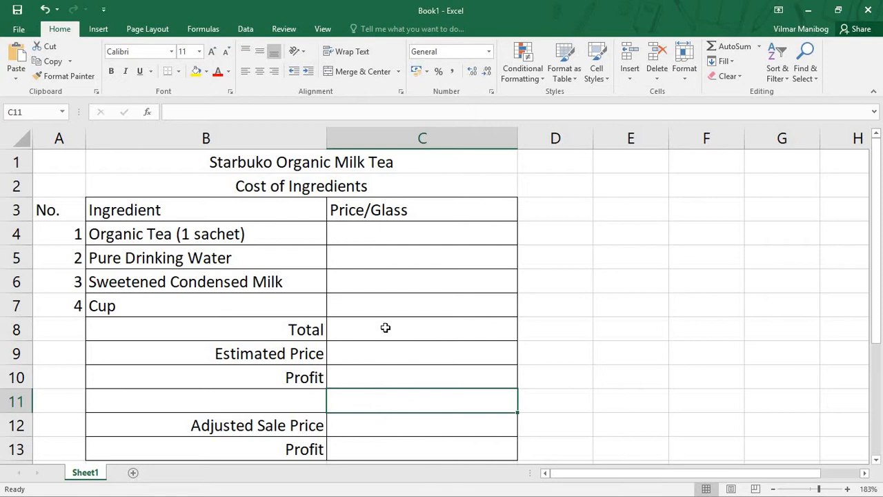
left_click_drag(374, 234, 394, 445)
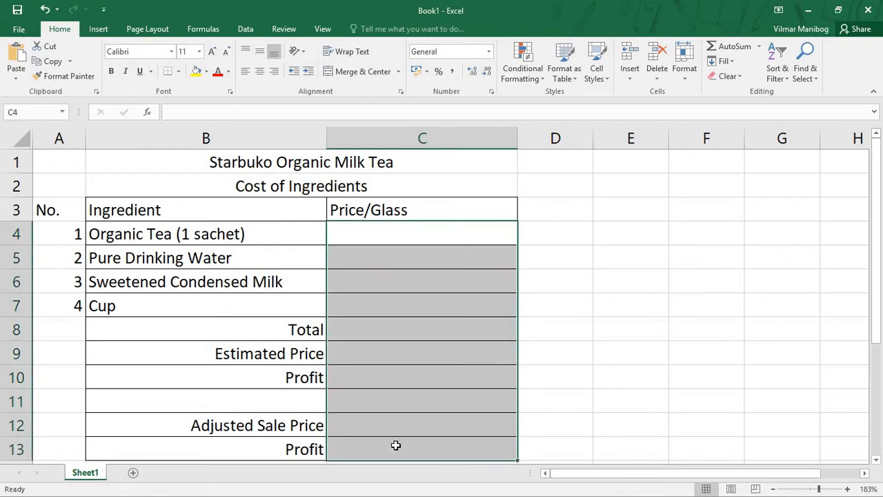
left_click(489, 51)
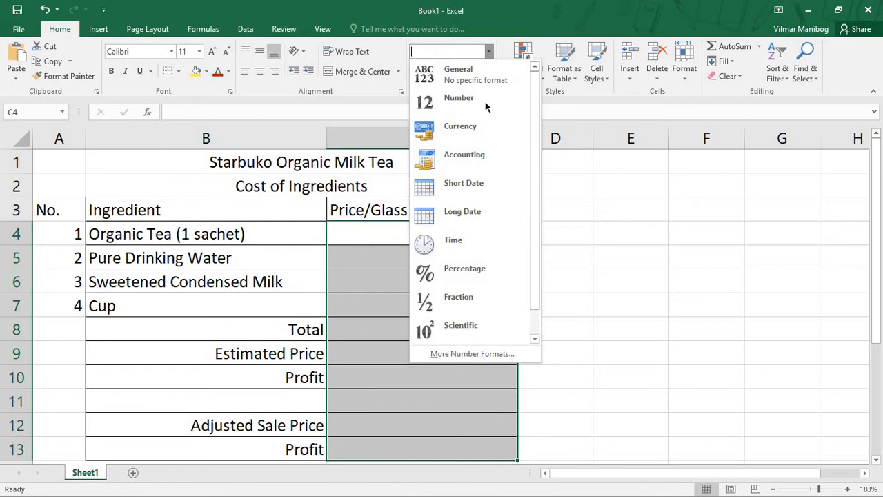
left_click(473, 137)
left_click(429, 71)
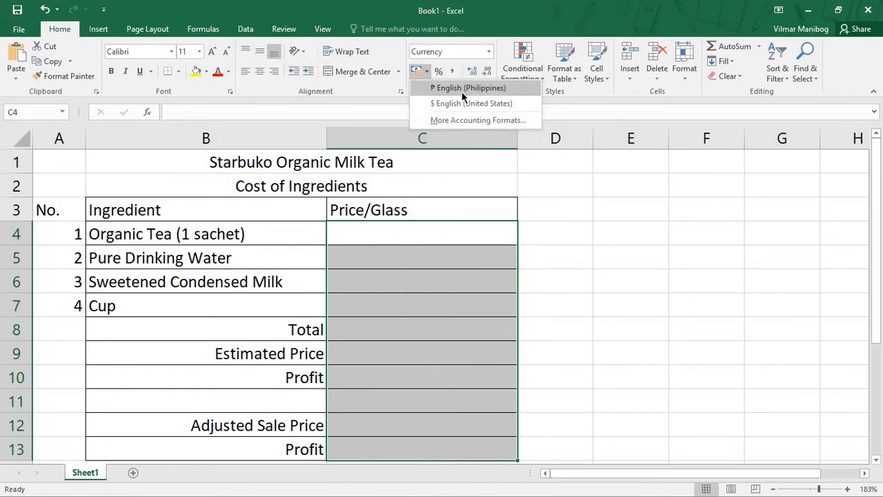
left_click(461, 91)
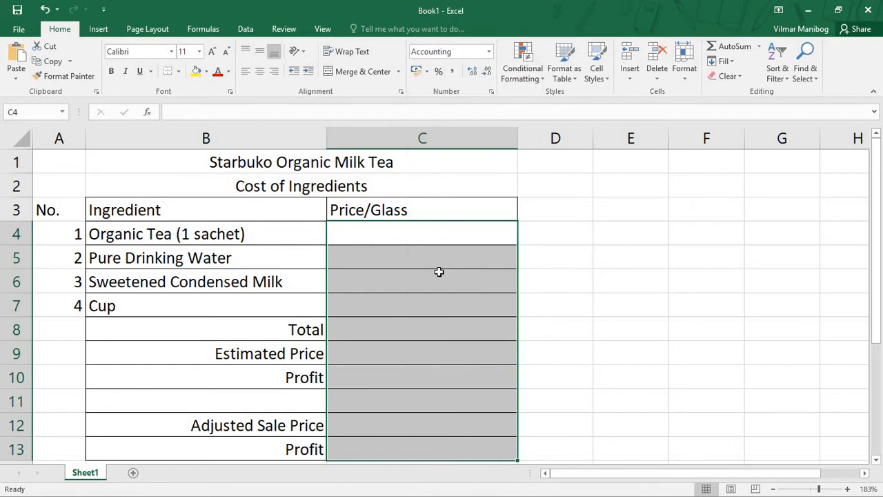
Step: Enter the ingredient prices in C4:C7: 12 for organic tea, .20 for water, 13 for condensed milk and 2 for the cup
left_click(401, 237)
type("12")
key("Return")
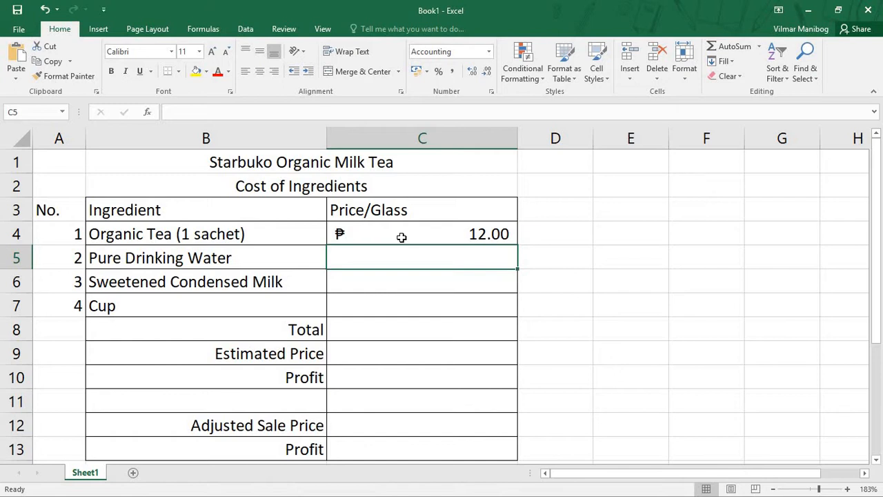
type(".20")
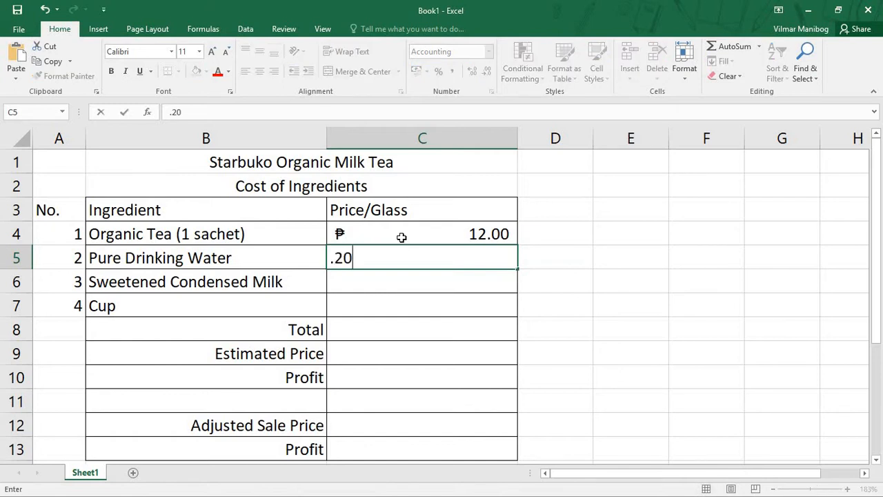
key("Return")
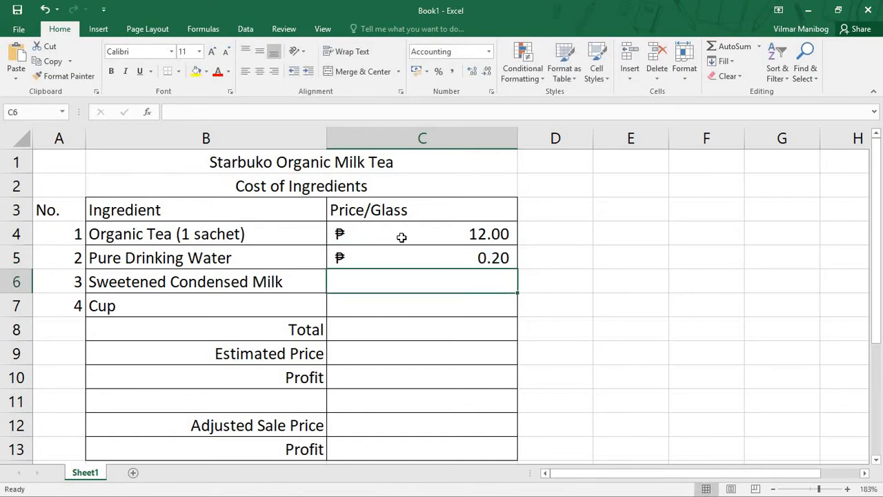
type("13")
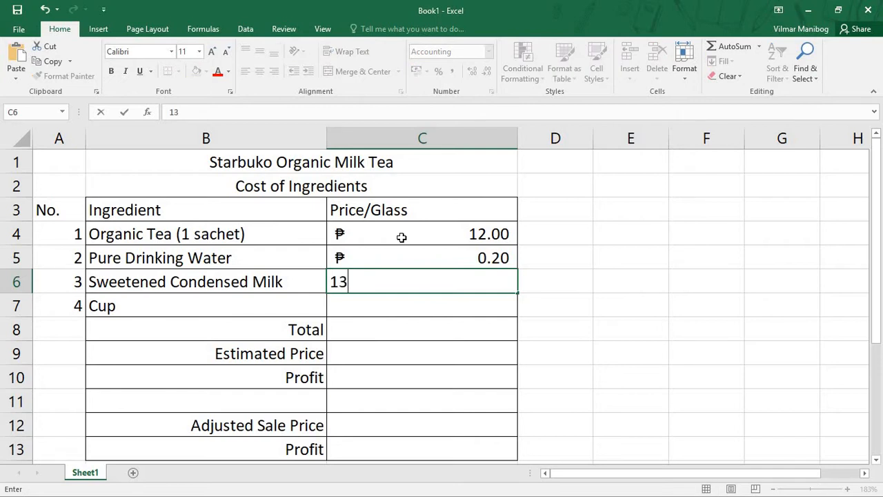
key("Return")
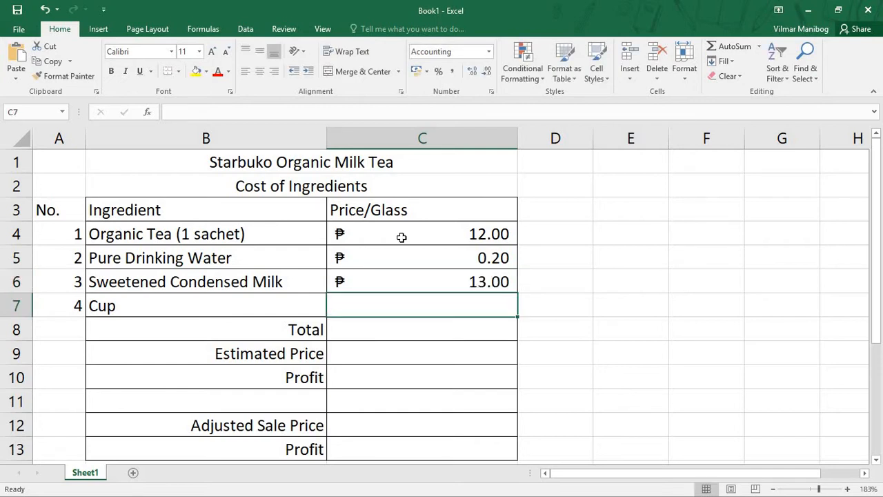
type("2")
key("Return")
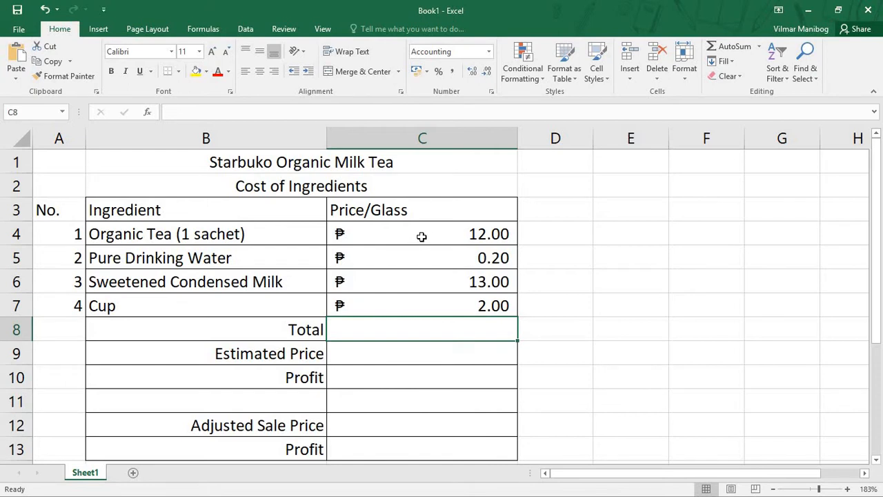
Step: Total the ingredient prices C4:C7 in the Total cell C8 with a Sum and check its formula
left_click_drag(423, 235, 443, 336)
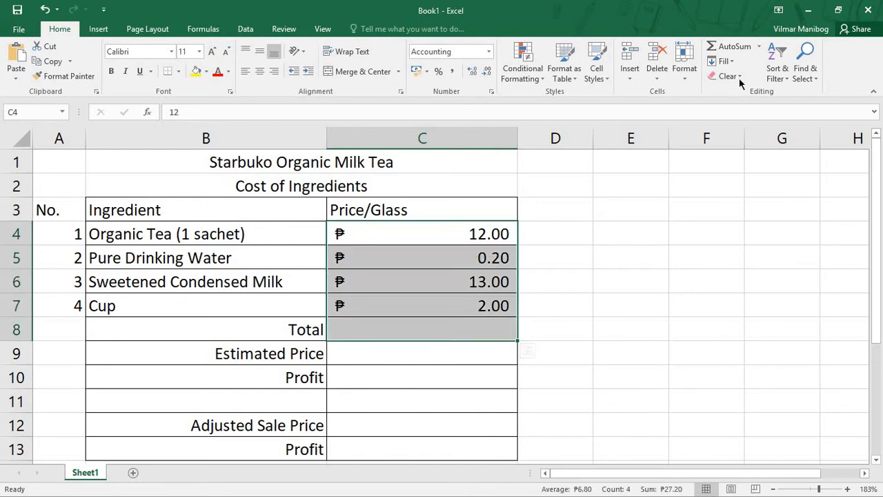
left_click(758, 46)
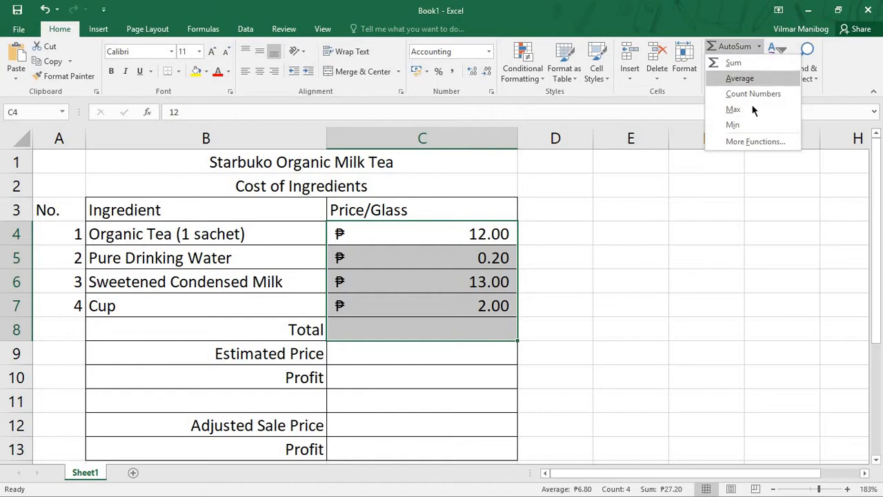
left_click(747, 65)
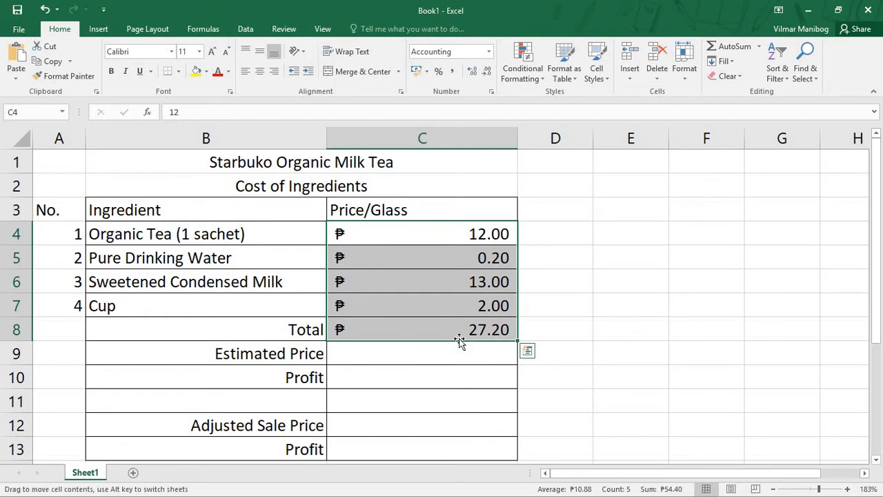
left_click(483, 330)
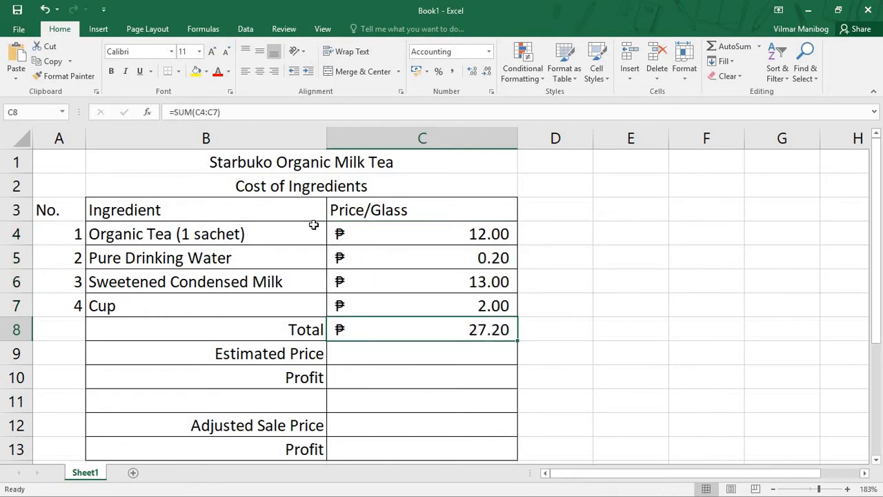
left_click(198, 110)
mouse_move(221, 111)
left_mouse_down()
mouse_move(171, 110)
mouse_move(223, 111)
left_mouse_up()
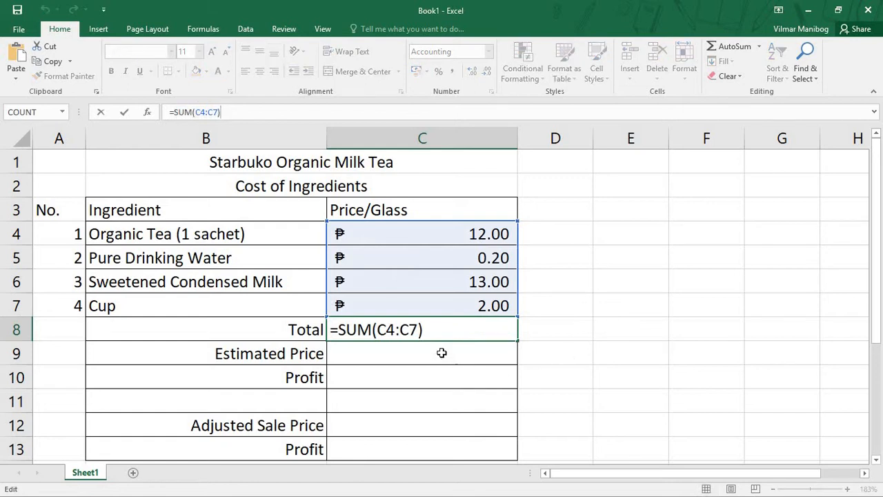
key("Return")
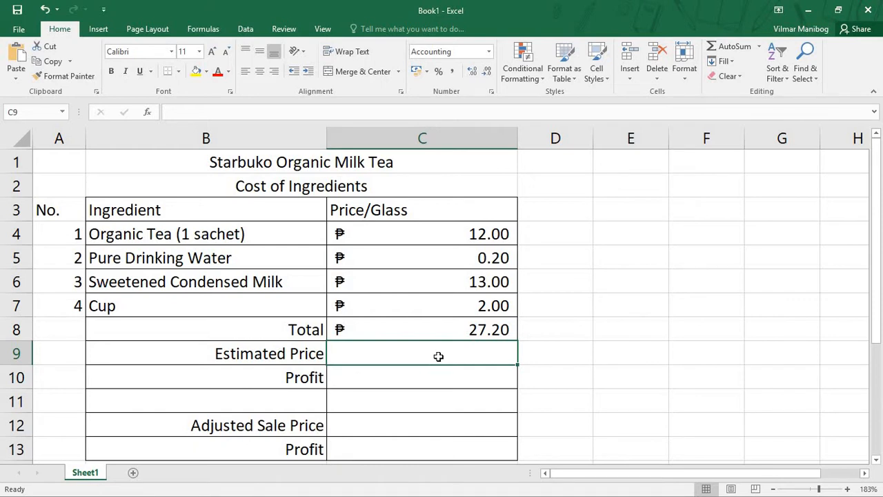
Step: Enter 25 as the Estimated Price in C9 and calculate the Profit in C10 with the formula =C8-C9
type("25")
key("Return")
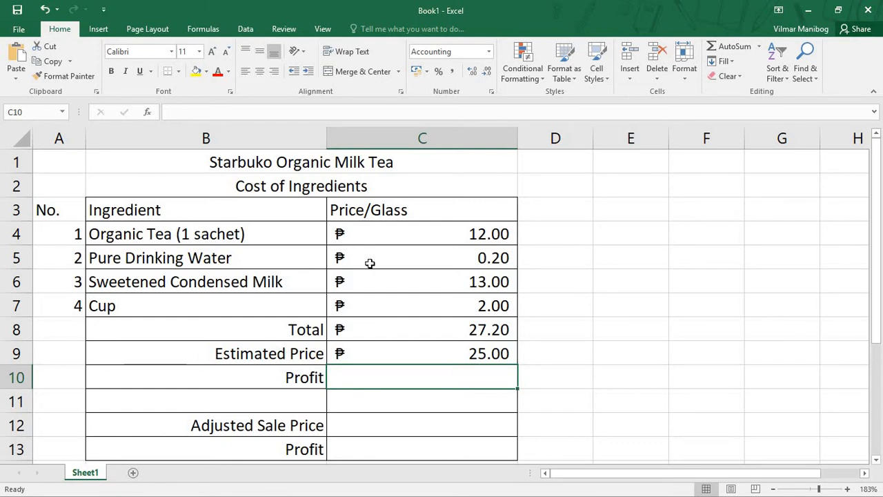
left_click(191, 116)
type("=")
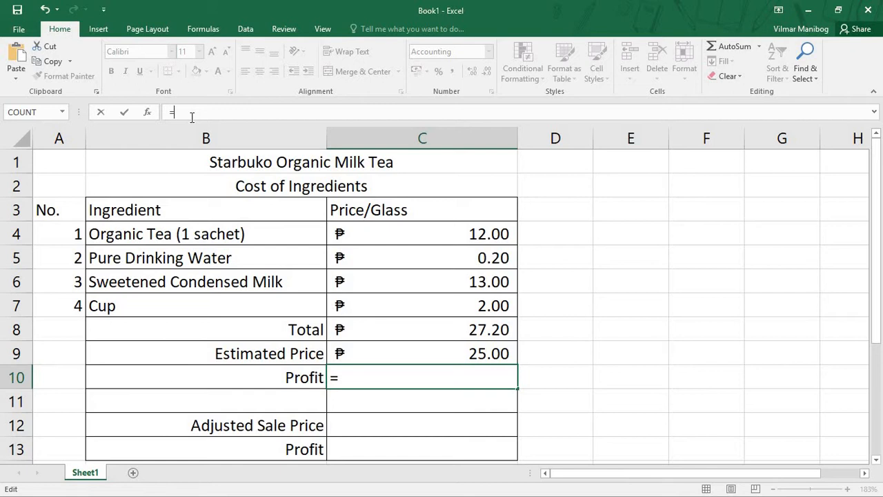
type("C8")
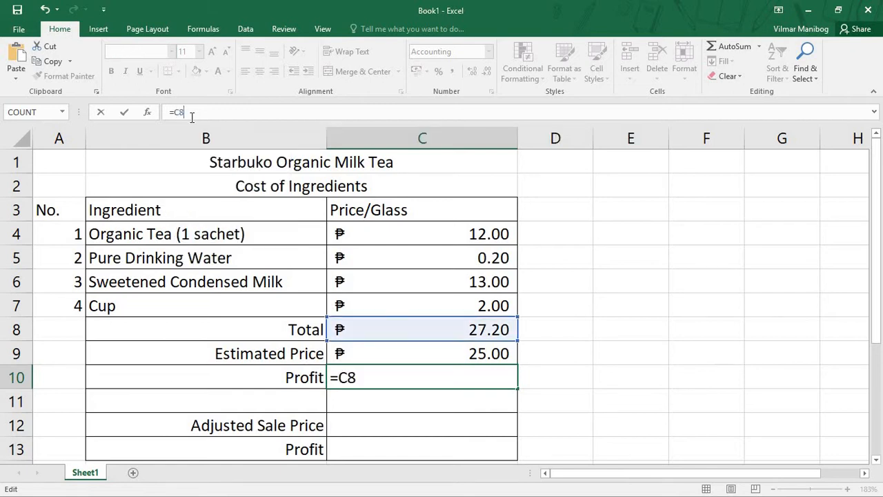
type("-C")
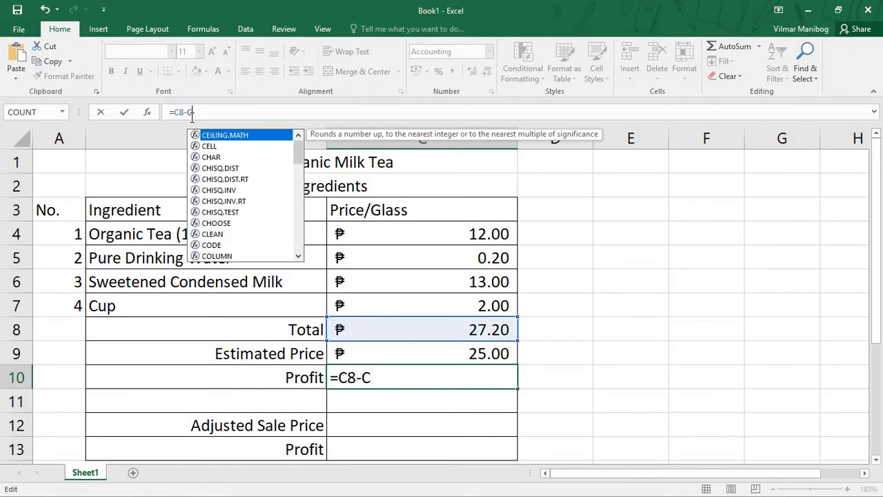
type("9")
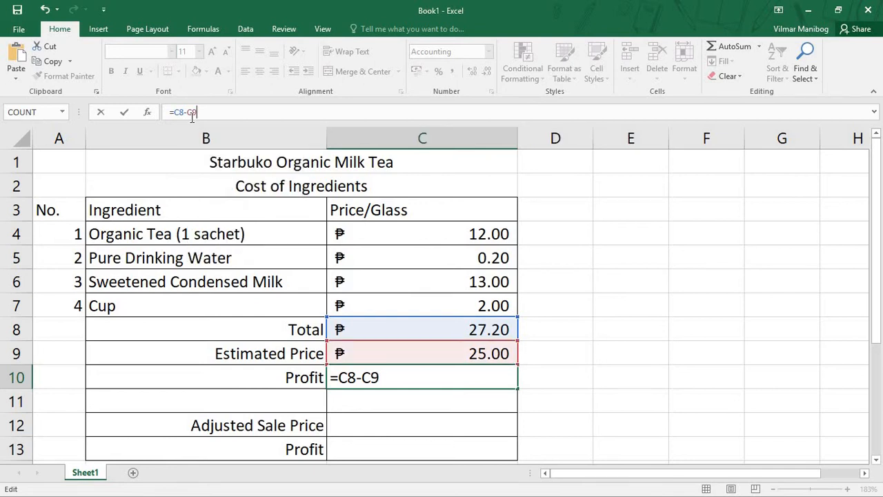
key("Return")
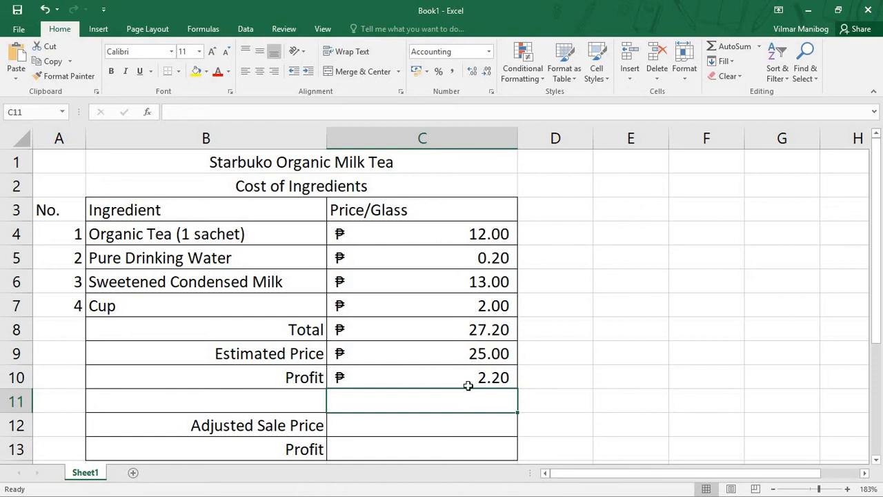
left_click(510, 378)
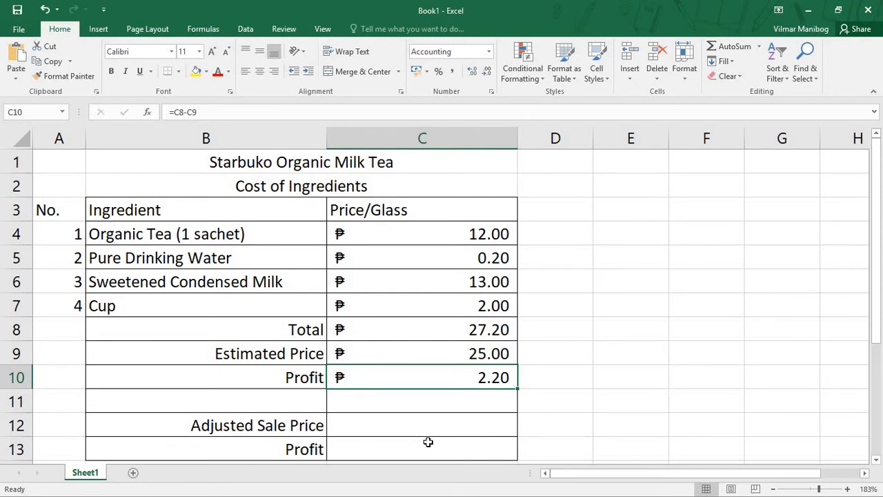
Step: Enter 35 as the Adjusted Sale Price in cell C12
left_click(468, 420)
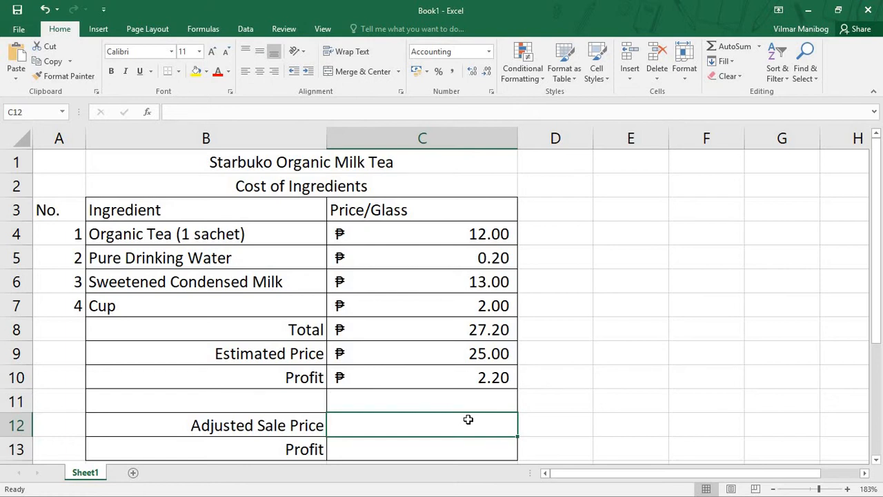
type("35")
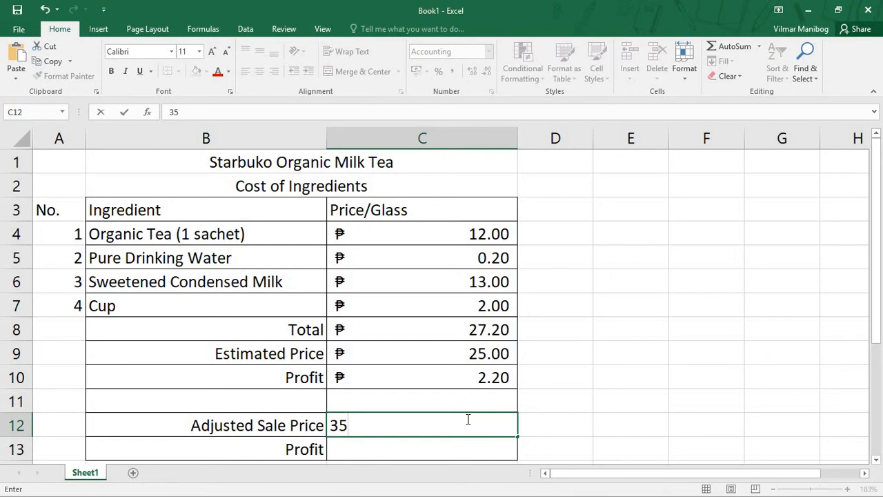
left_click(467, 419)
key("Return")
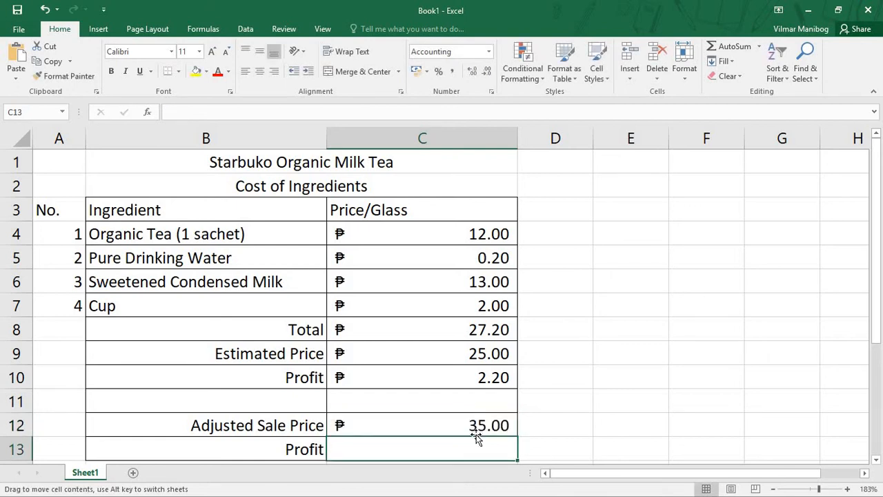
left_click(468, 417)
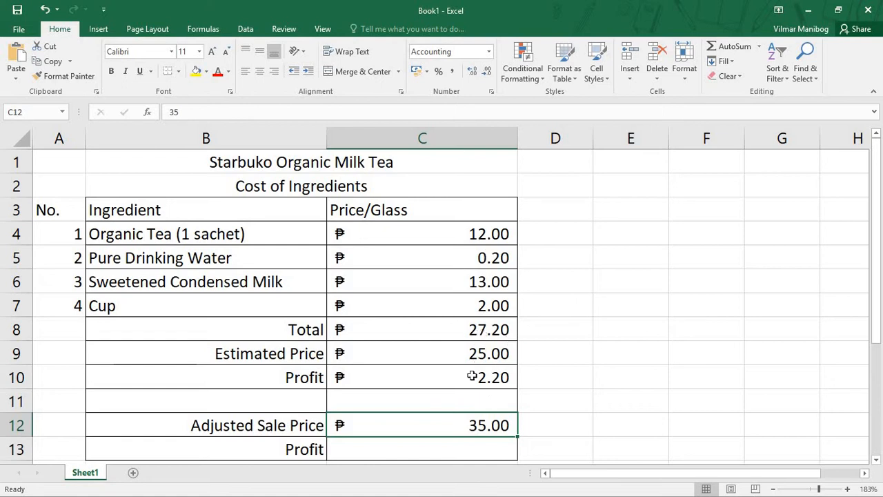
Step: Calculate the Profit for the adjusted sale price in C13 with the formula =C12-C8
left_click(495, 449)
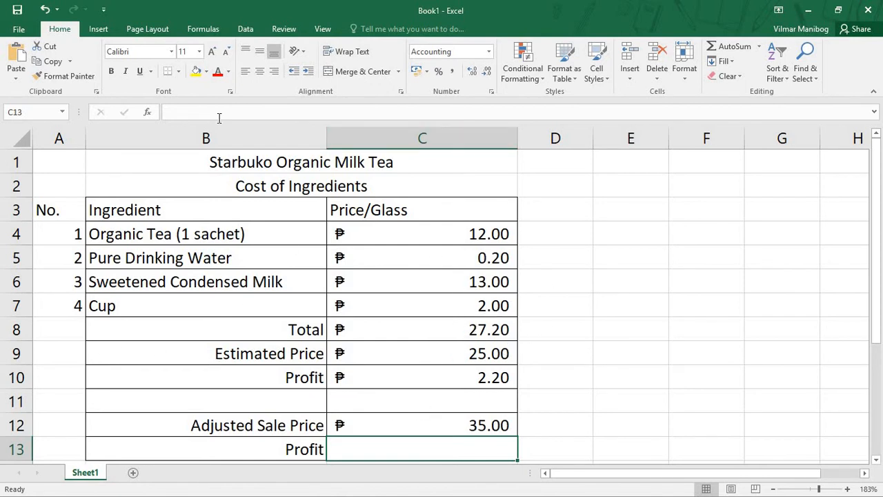
left_click(195, 117)
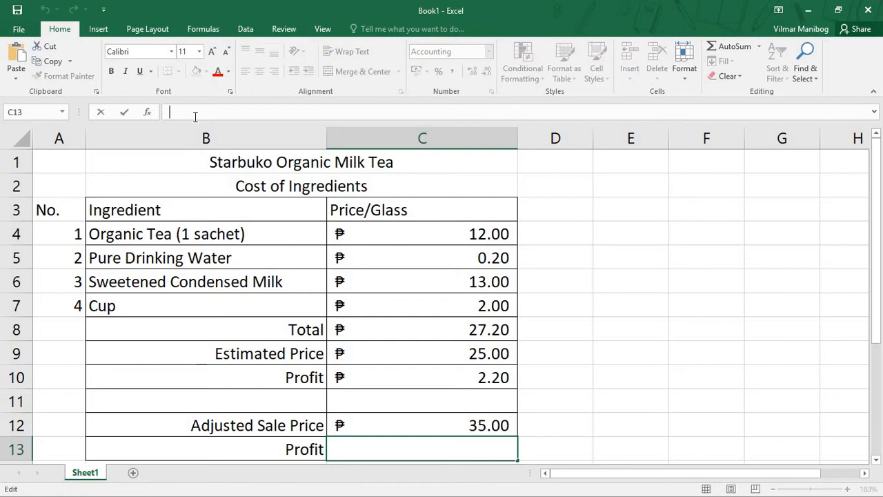
type("=")
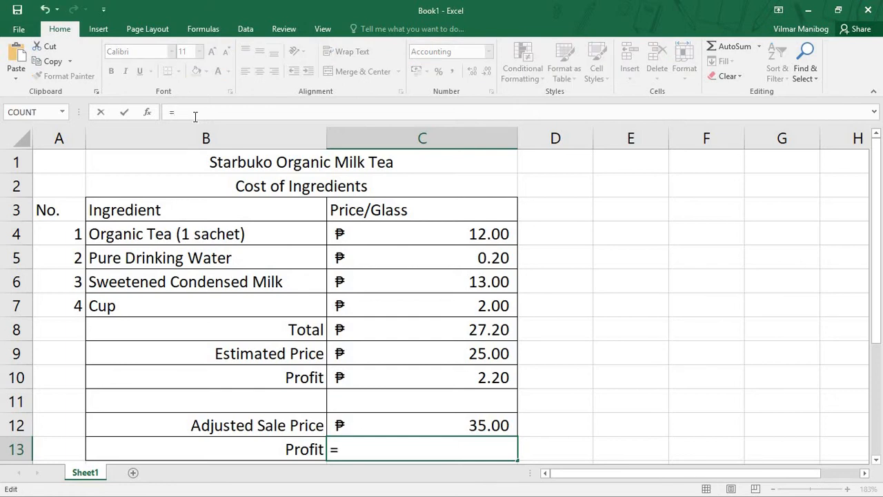
type("C12")
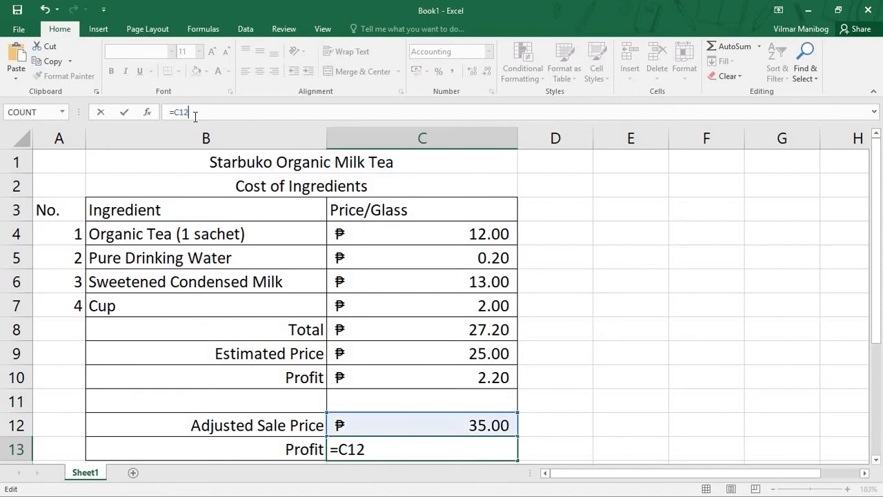
type("-C")
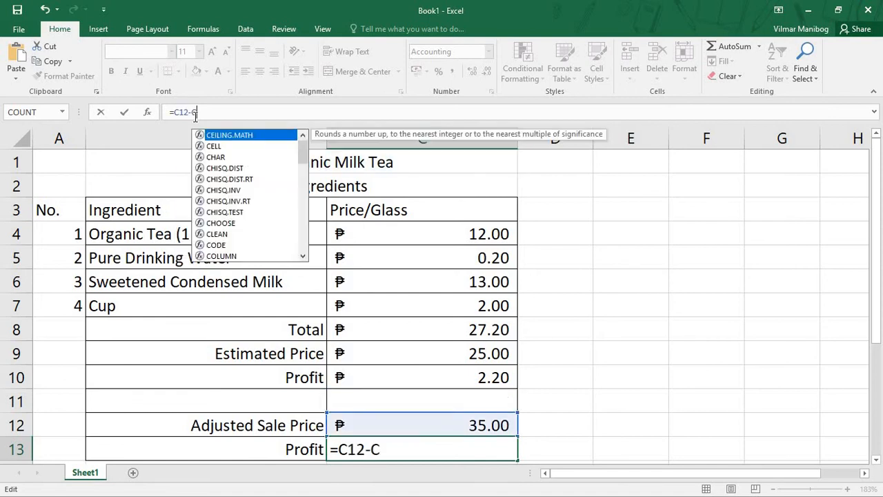
type("8")
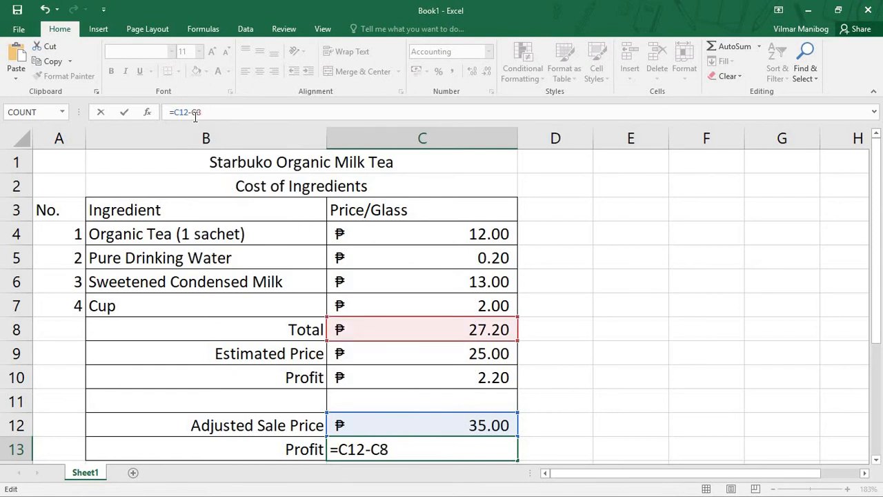
key("Return")
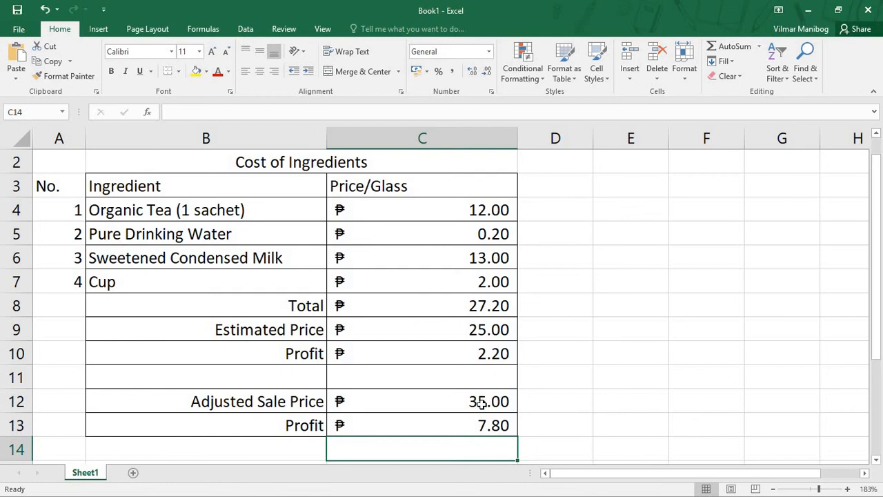
Step: Preview how the Cost of Ingredients sheet prints and return to the worksheet without printing
left_click(482, 405)
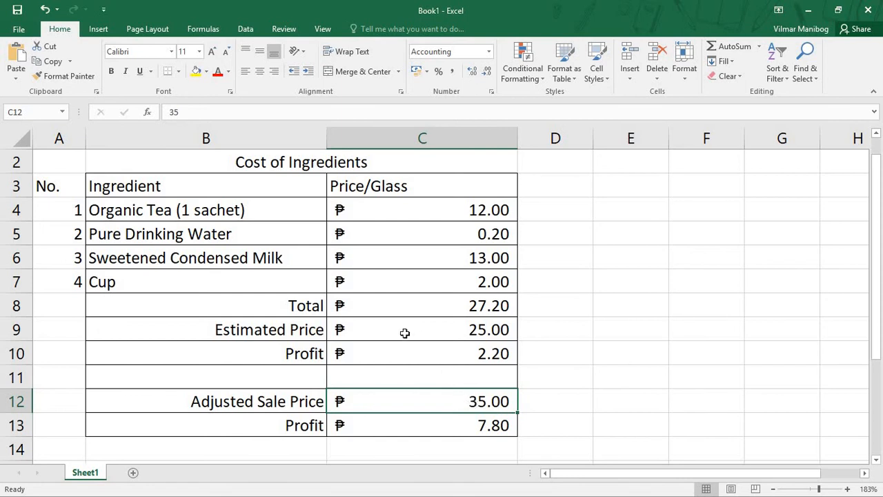
scroll(588, 315, "up", 1)
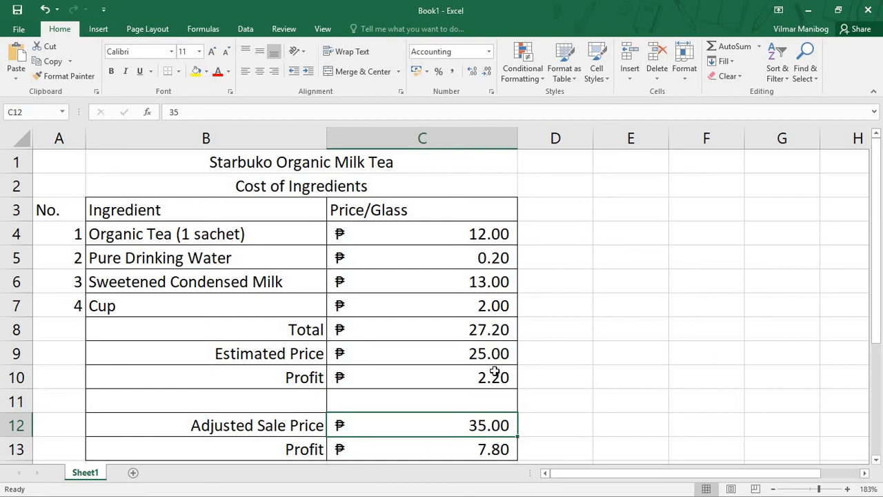
left_click(269, 232)
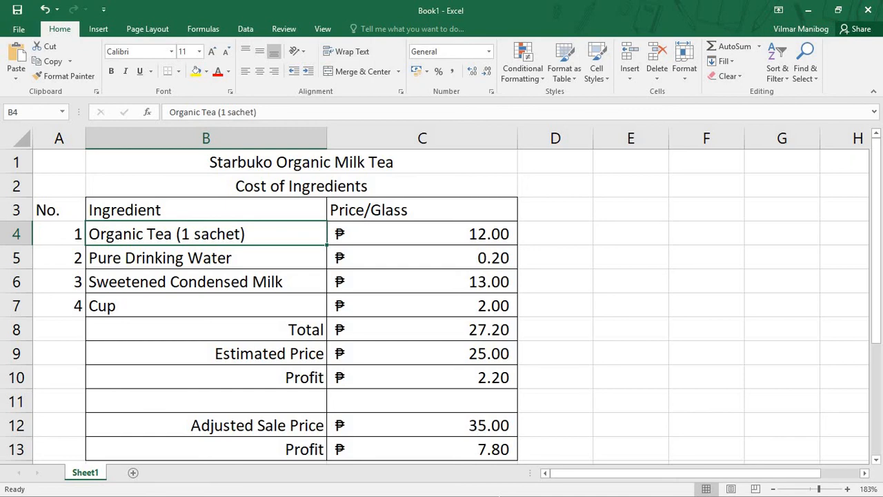
key("ctrl+p")
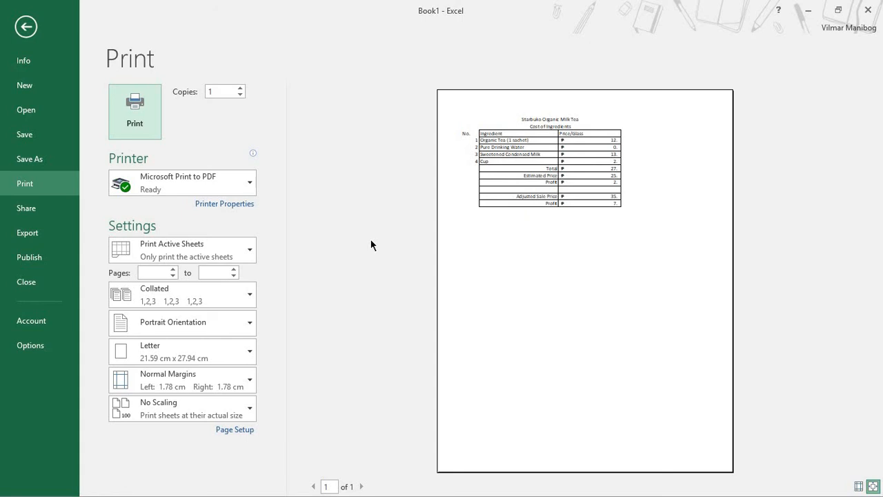
left_click(27, 31)
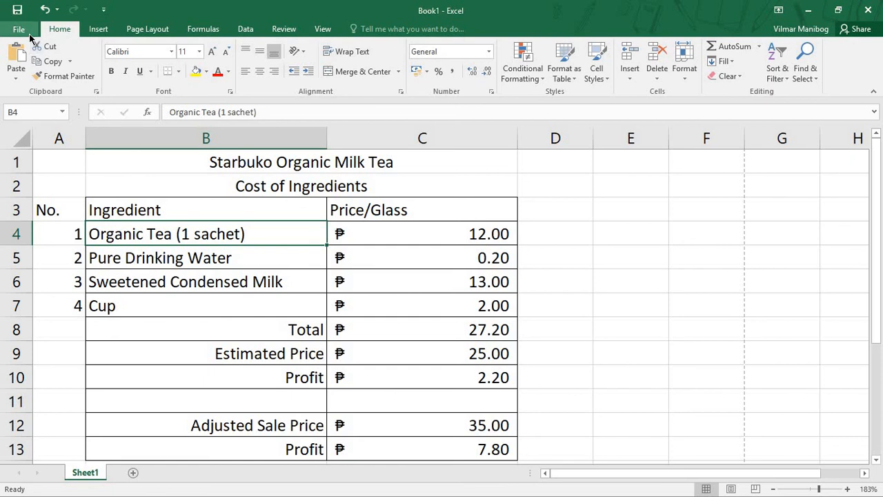
Step: Save the workbook in the Documents folder as an Excel Workbook named "L4 Cost of Ingredients"
left_click(29, 34)
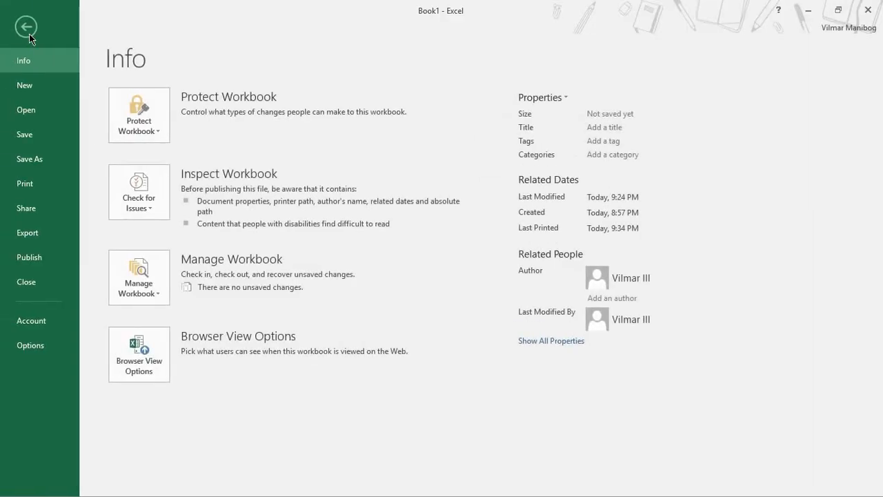
left_click(44, 152)
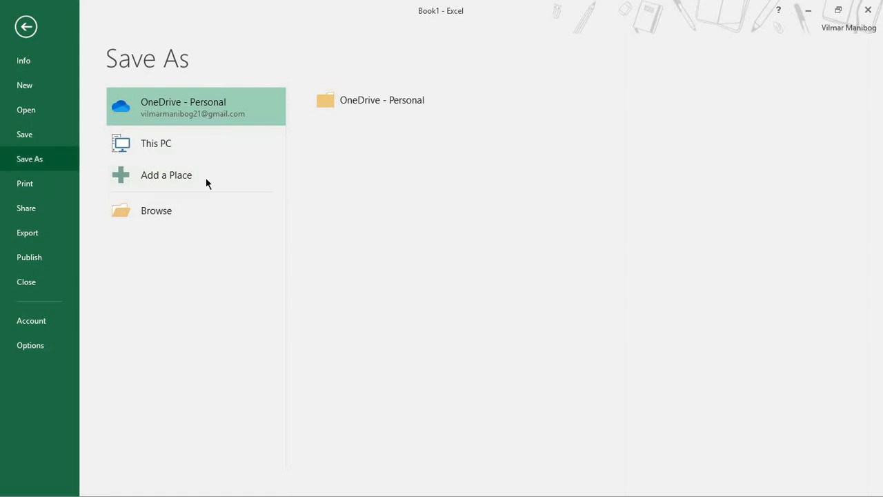
left_click(199, 207)
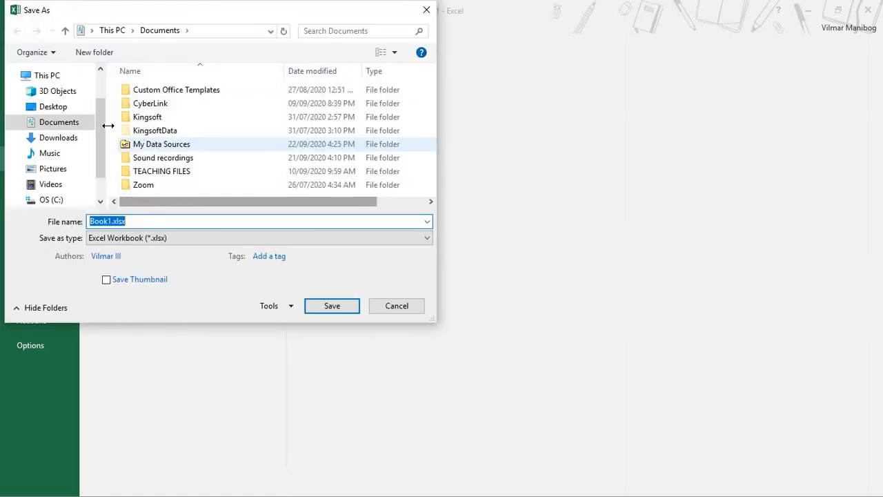
left_click(123, 221)
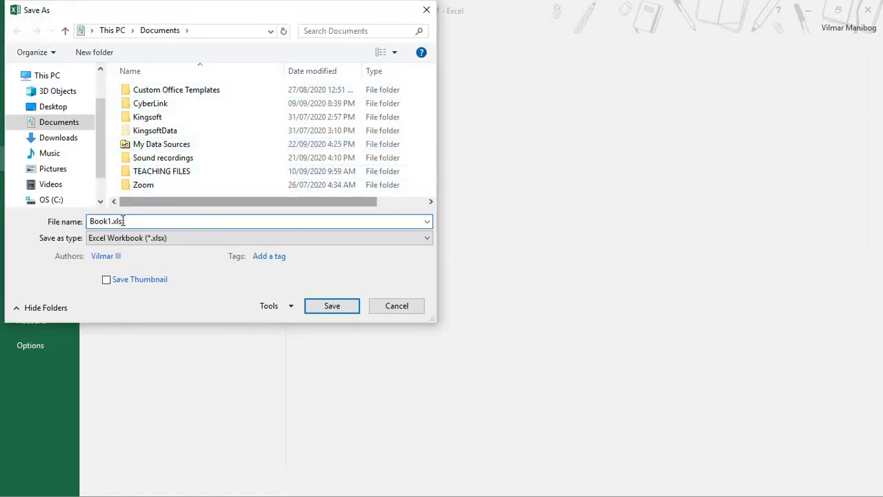
key("BackSpace")
key("BackSpace")
key("BackSpace")
key("BackSpace")
key("BackSpace")
type("LE")
key("BackSpace")
type("4 Cost of Ingredients")
left_click(324, 304)
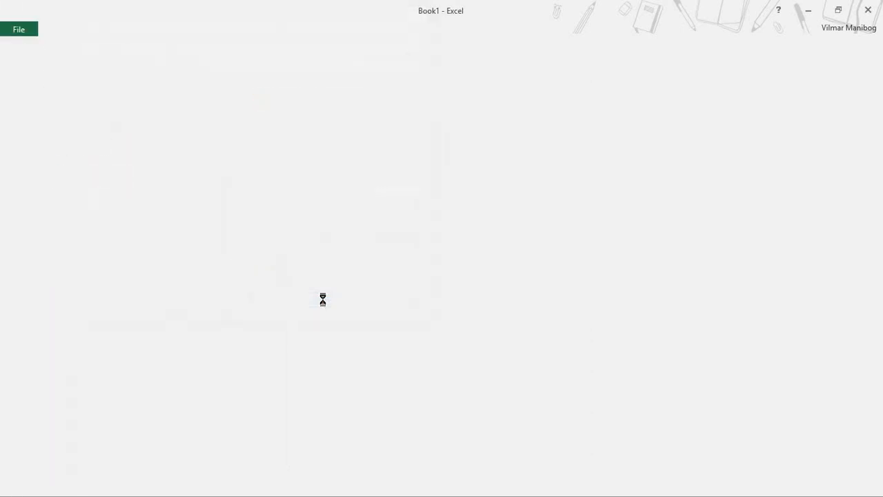